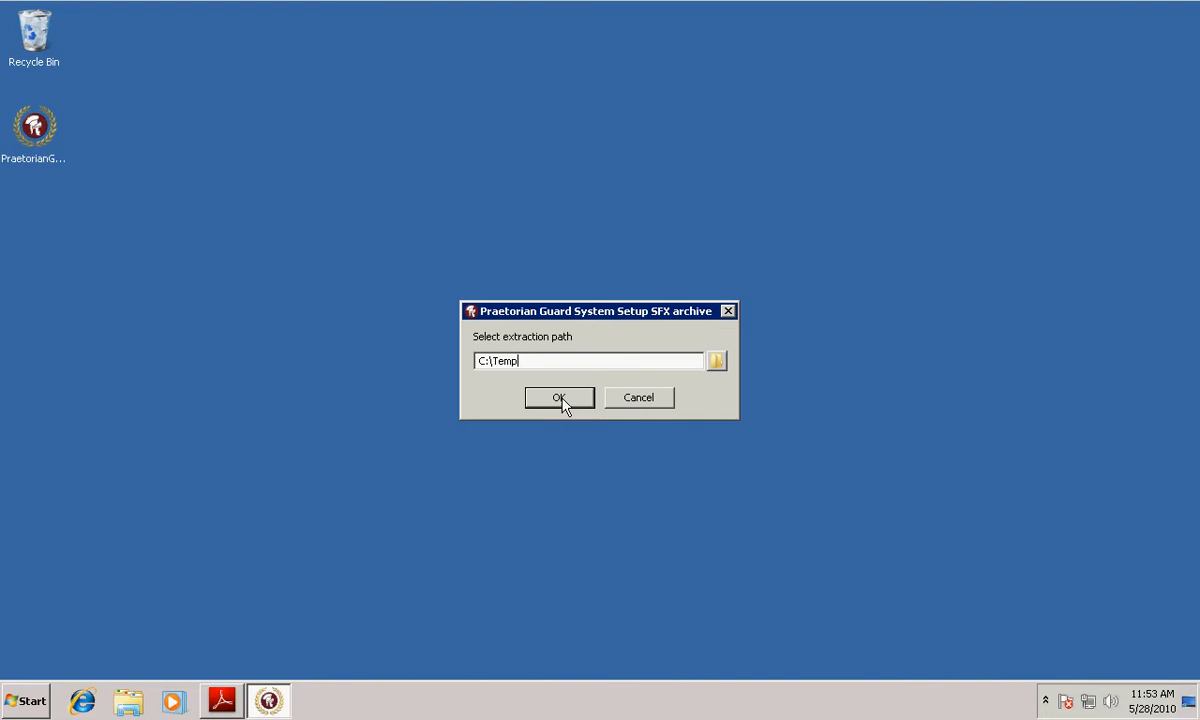
Step: Extract the setup files to C:\Temp, pass the welcome screen, and accept the license terms
left_click(561, 400)
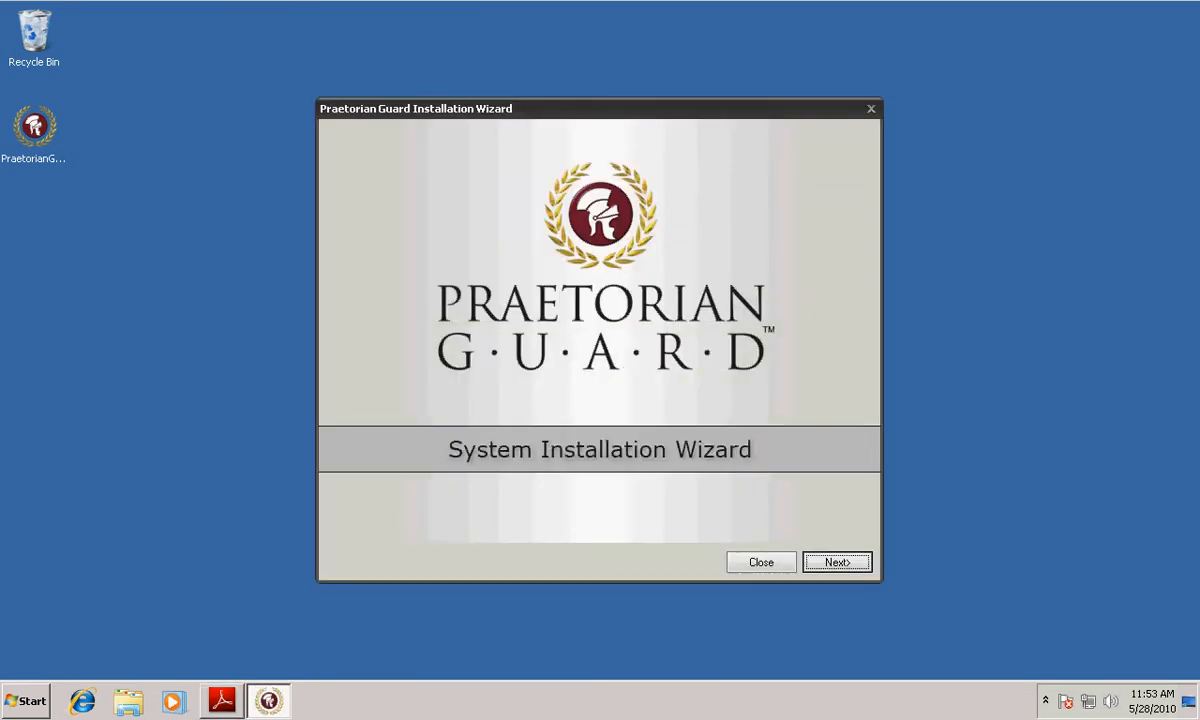
left_click(838, 563)
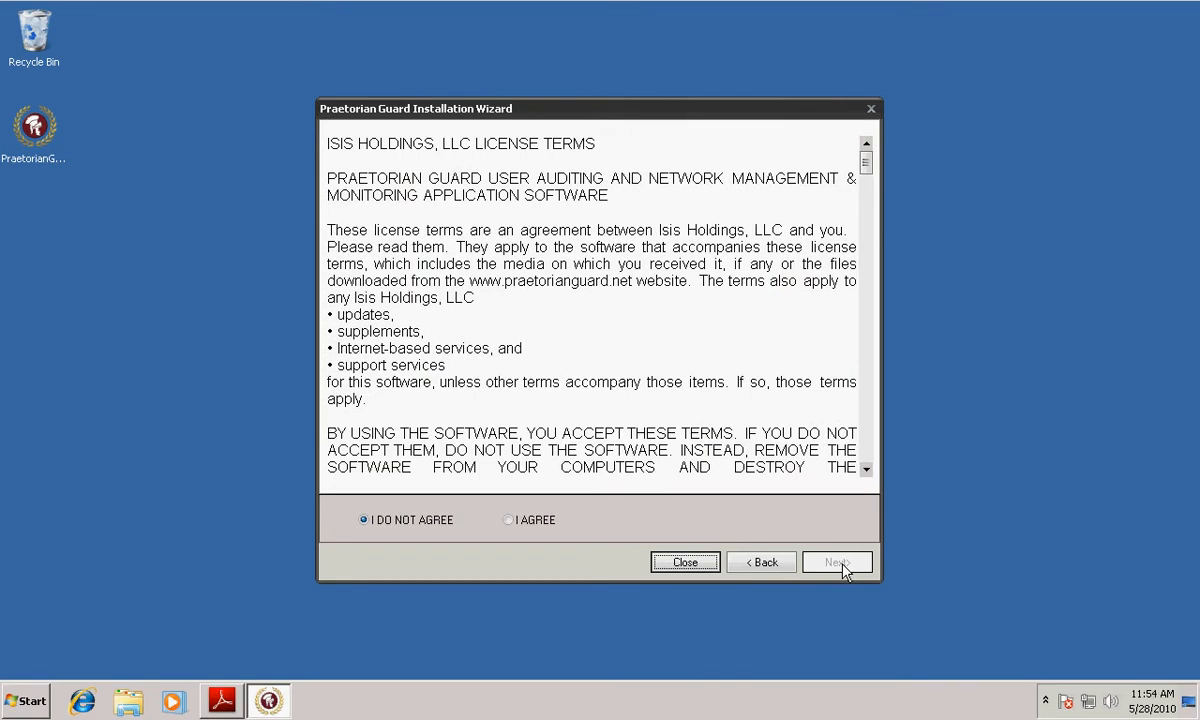
left_click(511, 521)
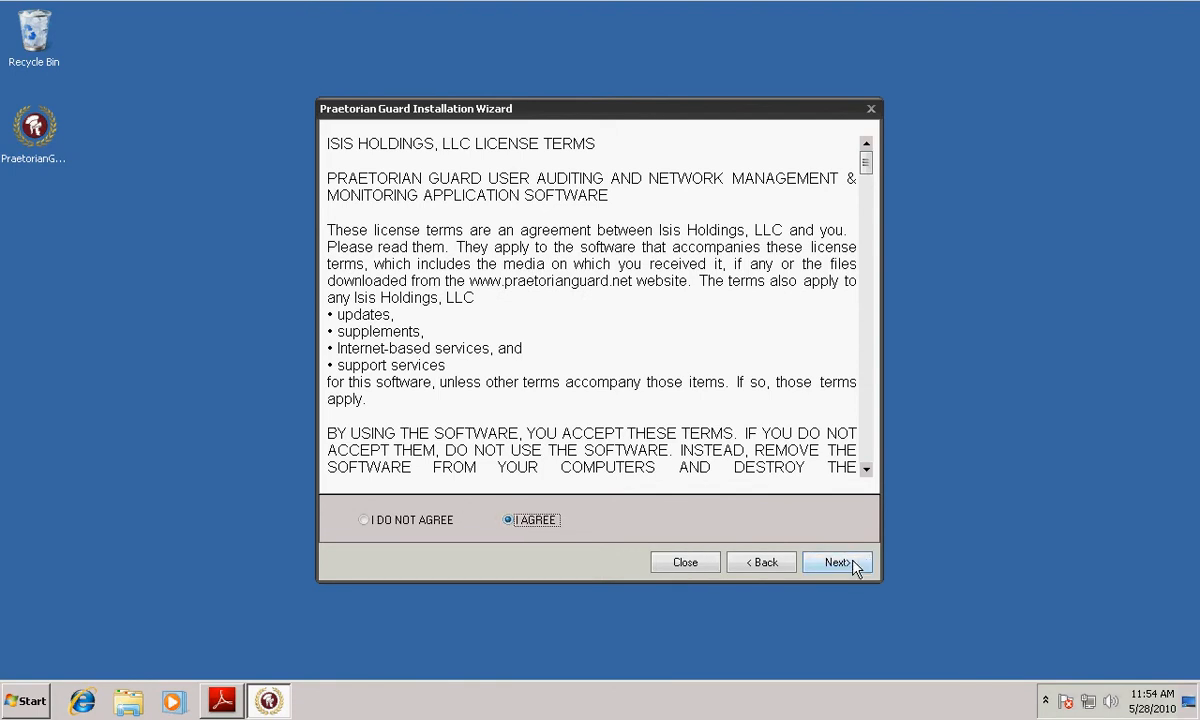
left_click(837, 563)
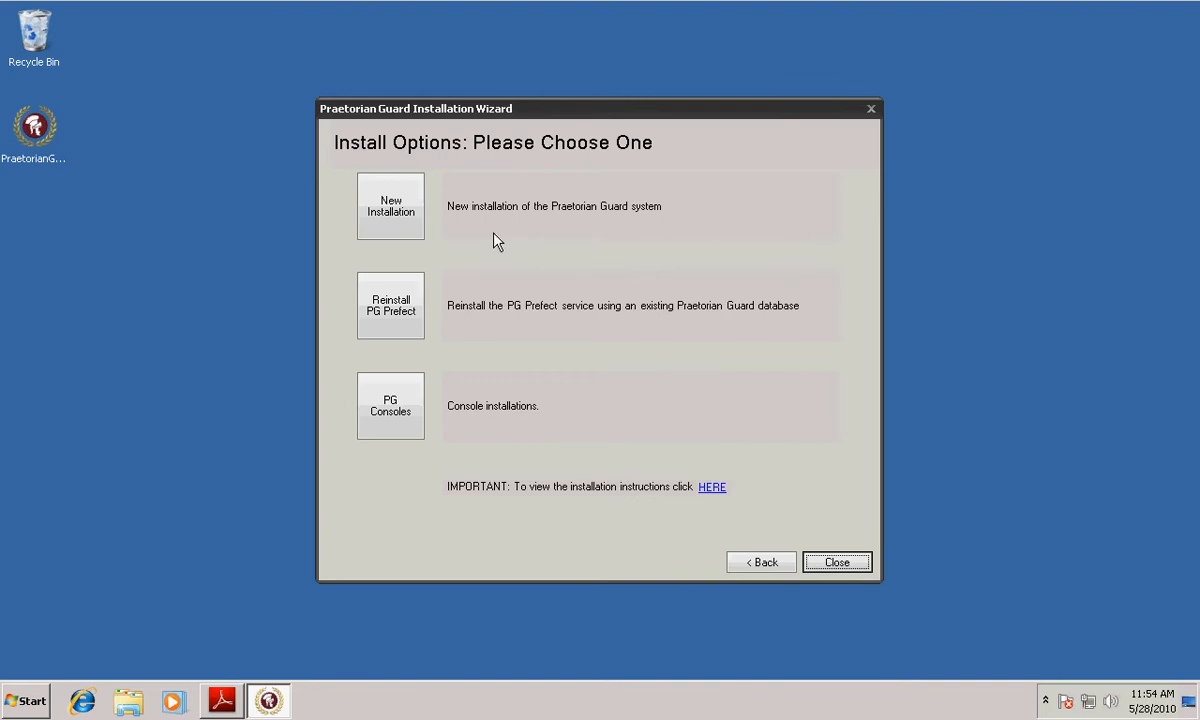
Step: Choose New Installation with the Full Install Without SQL option
left_click(403, 230)
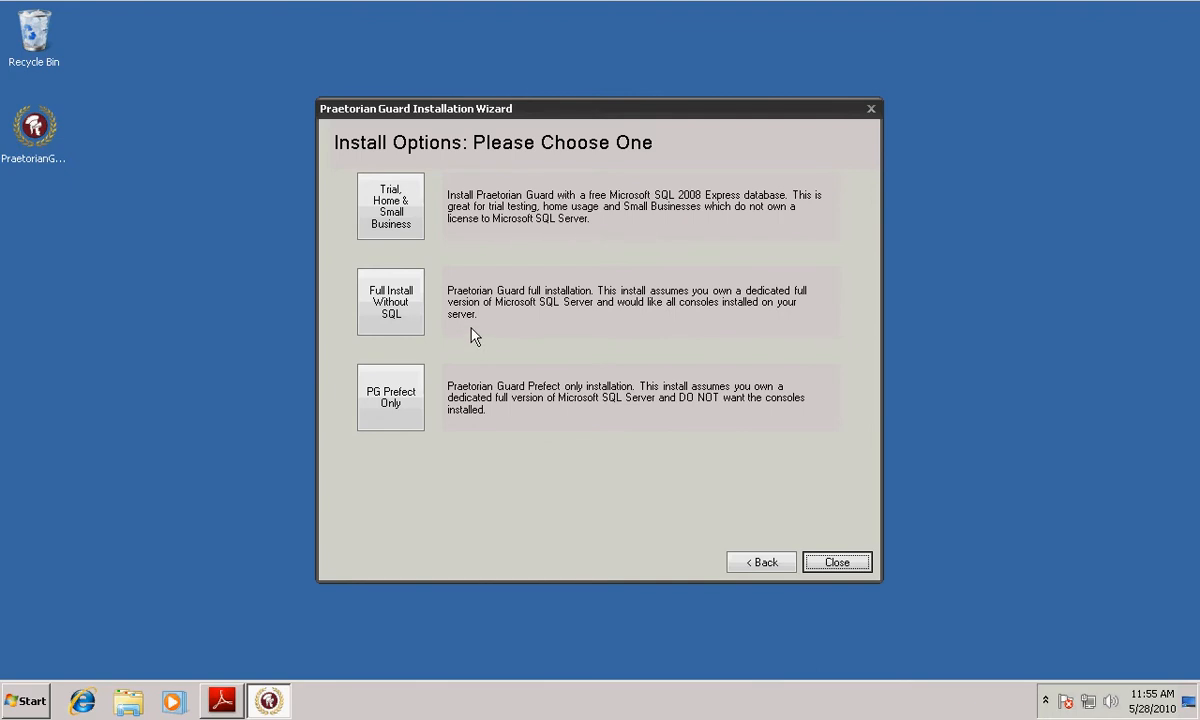
left_click(390, 311)
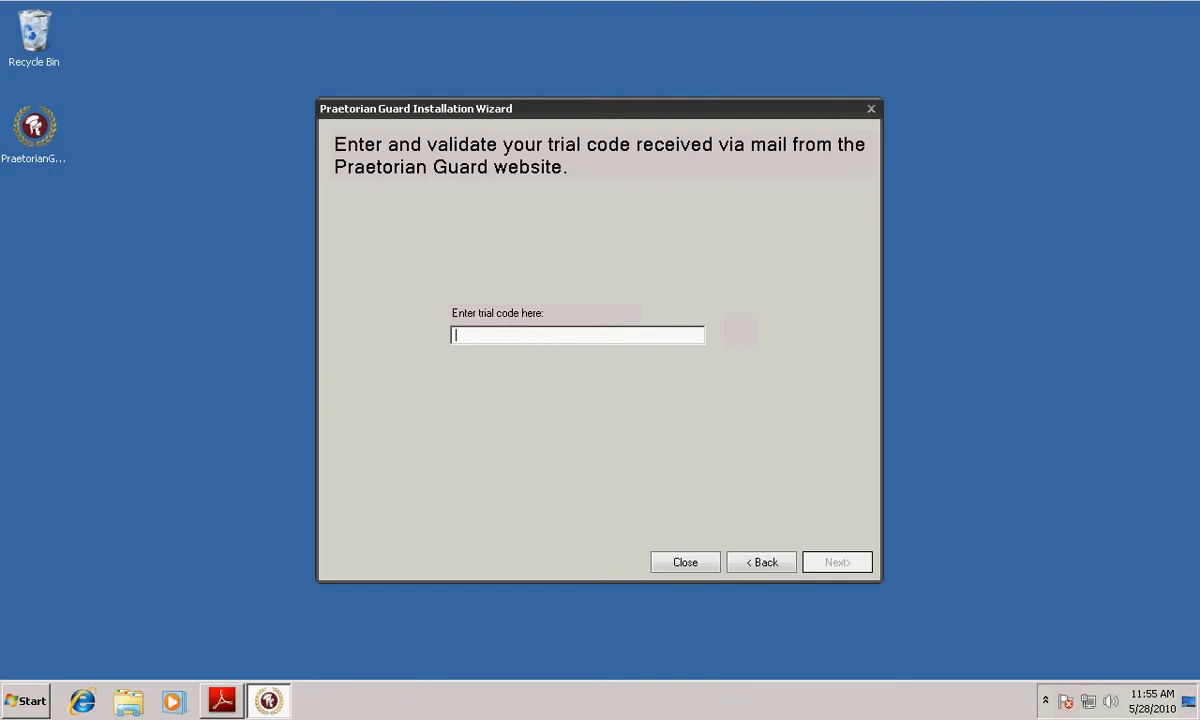
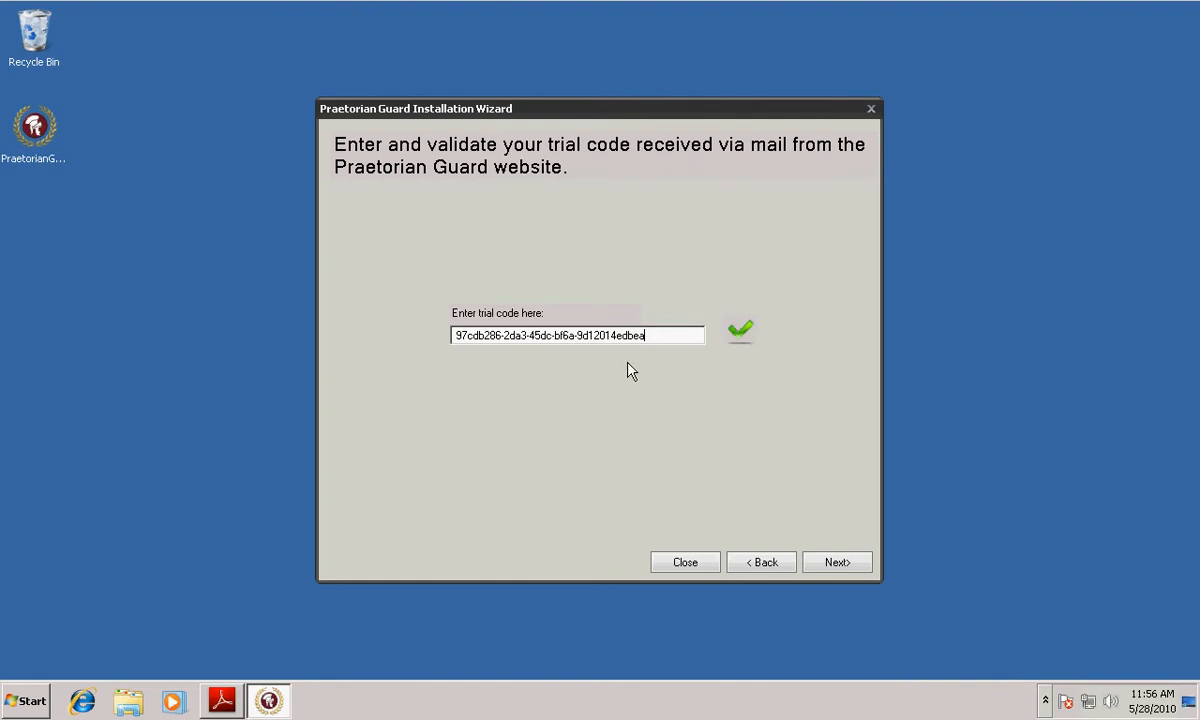
Step: Paste the trial code, let it validate, and continue to the service credentials page
left_click(838, 563)
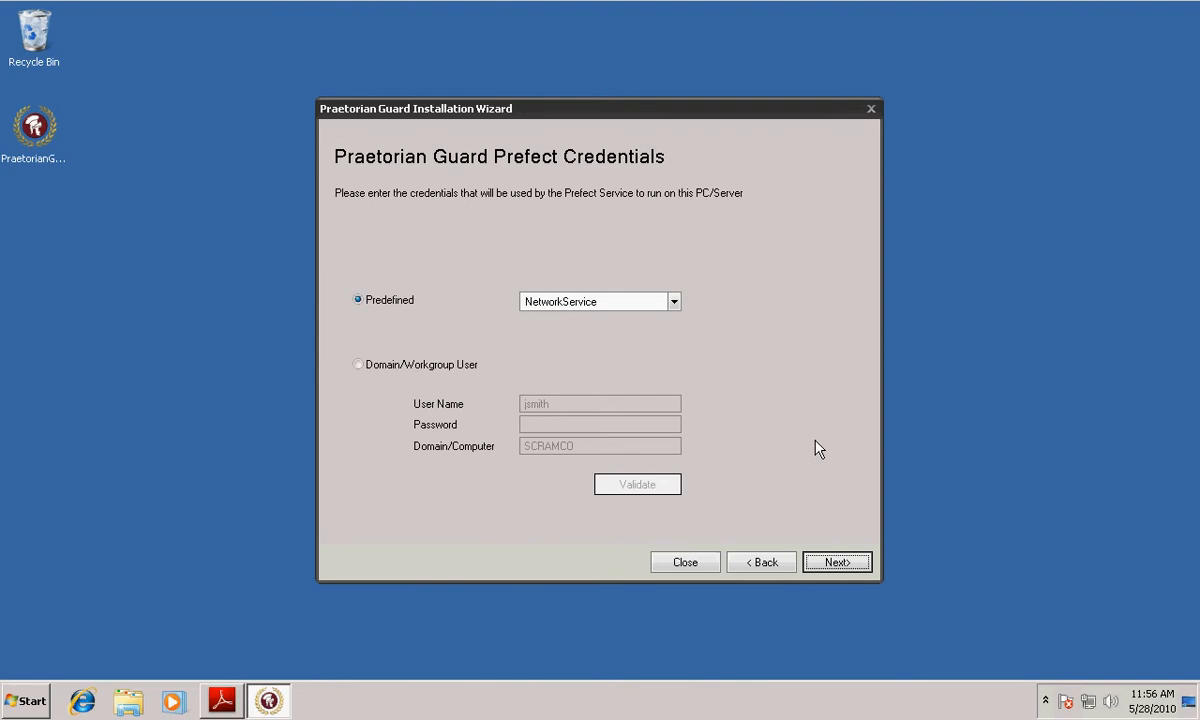
Step: Set the Prefect service to domain/workgroup user 'prefect' with a password; validation fails
left_click(360, 366)
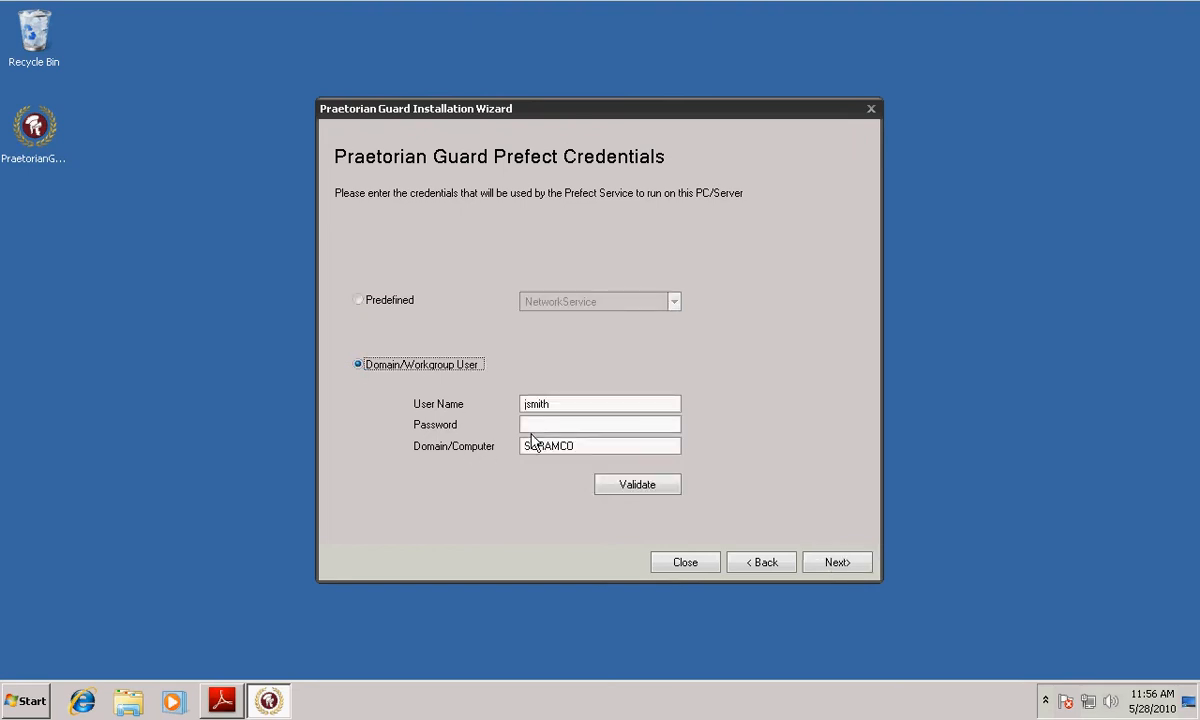
left_click_drag(616, 404, 453, 404)
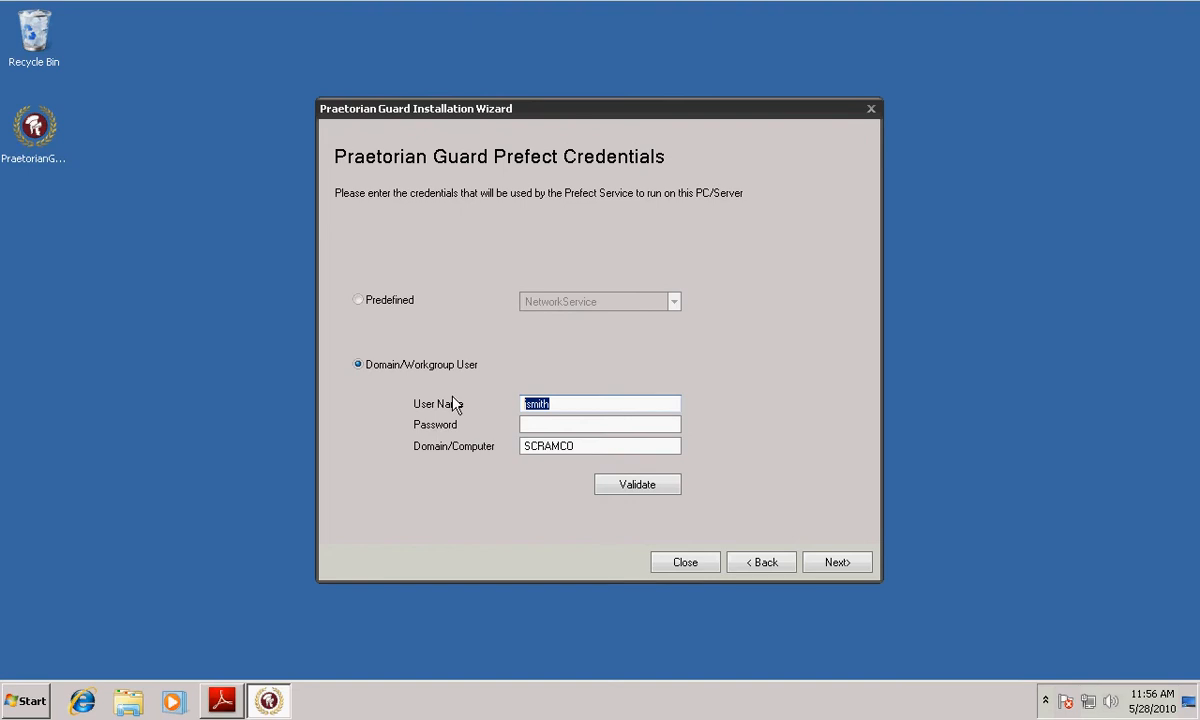
type("prefect")
key("Tab")
type("********")
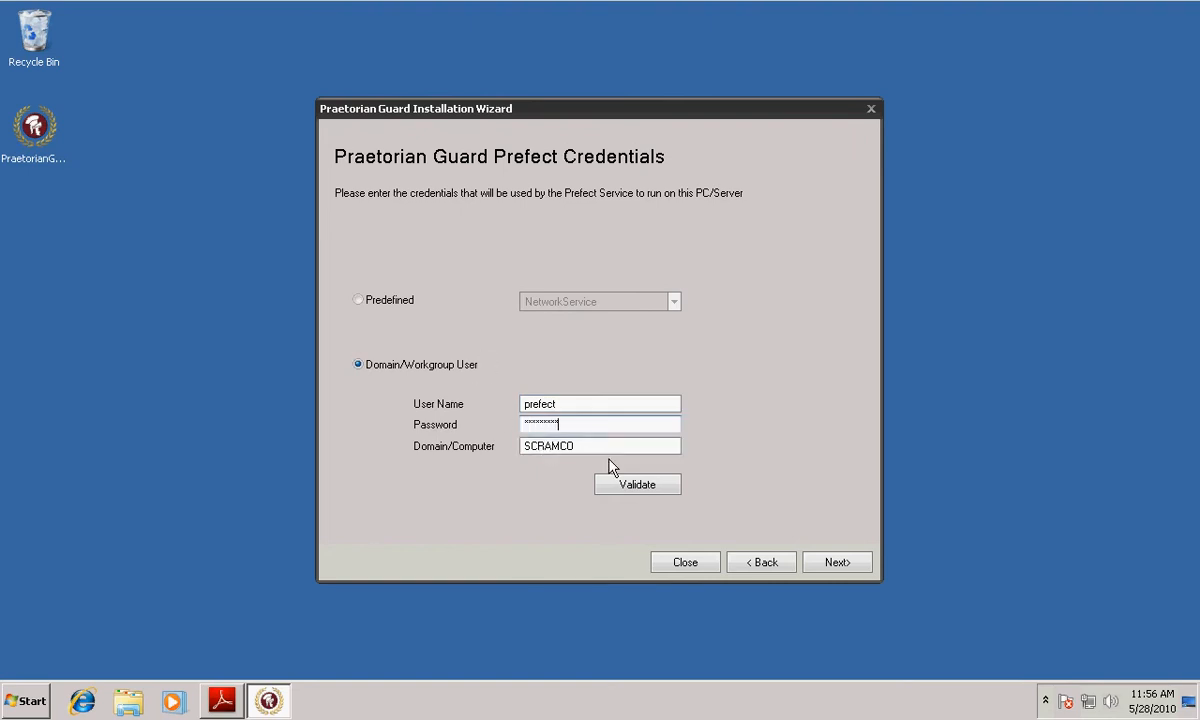
left_click(645, 489)
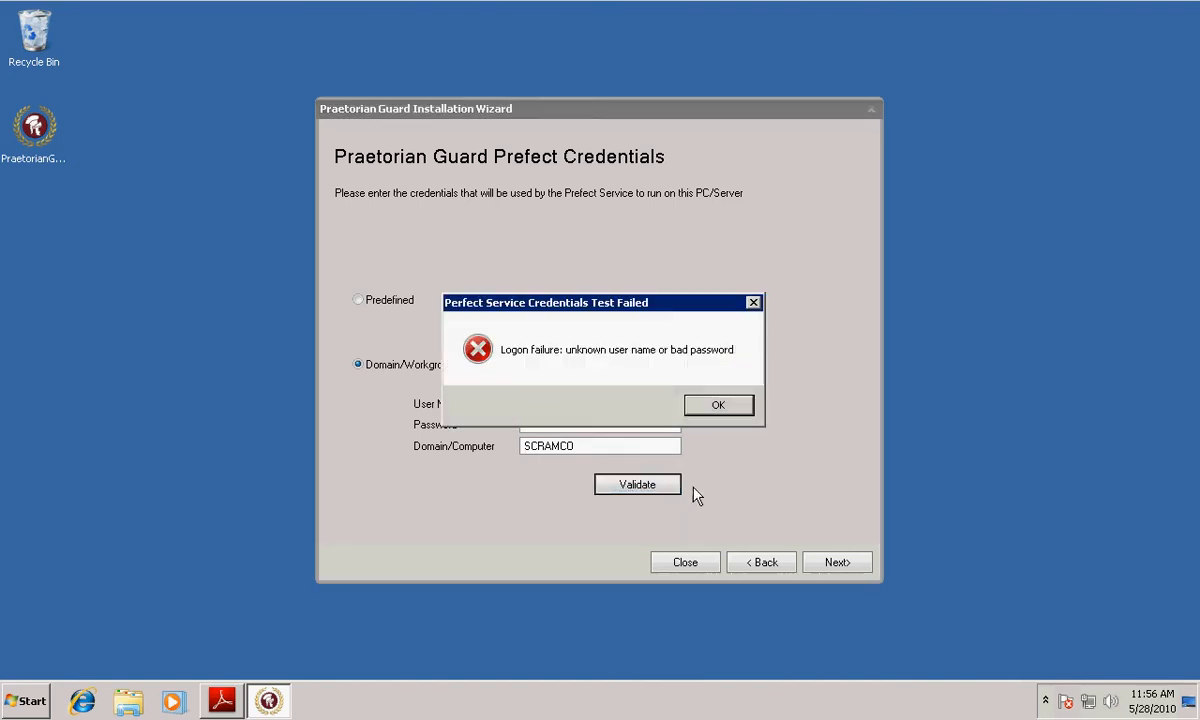
left_click(718, 405)
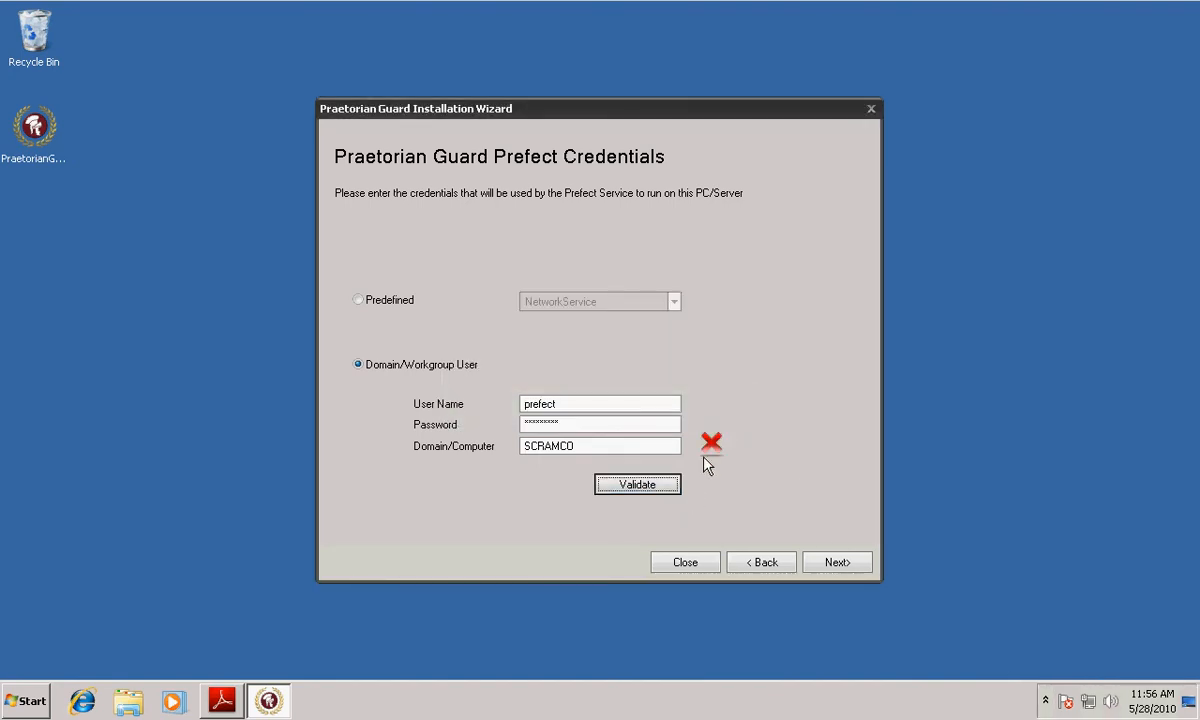
Step: Retype the service account password until it validates, then continue to database setup
double_click(570, 424)
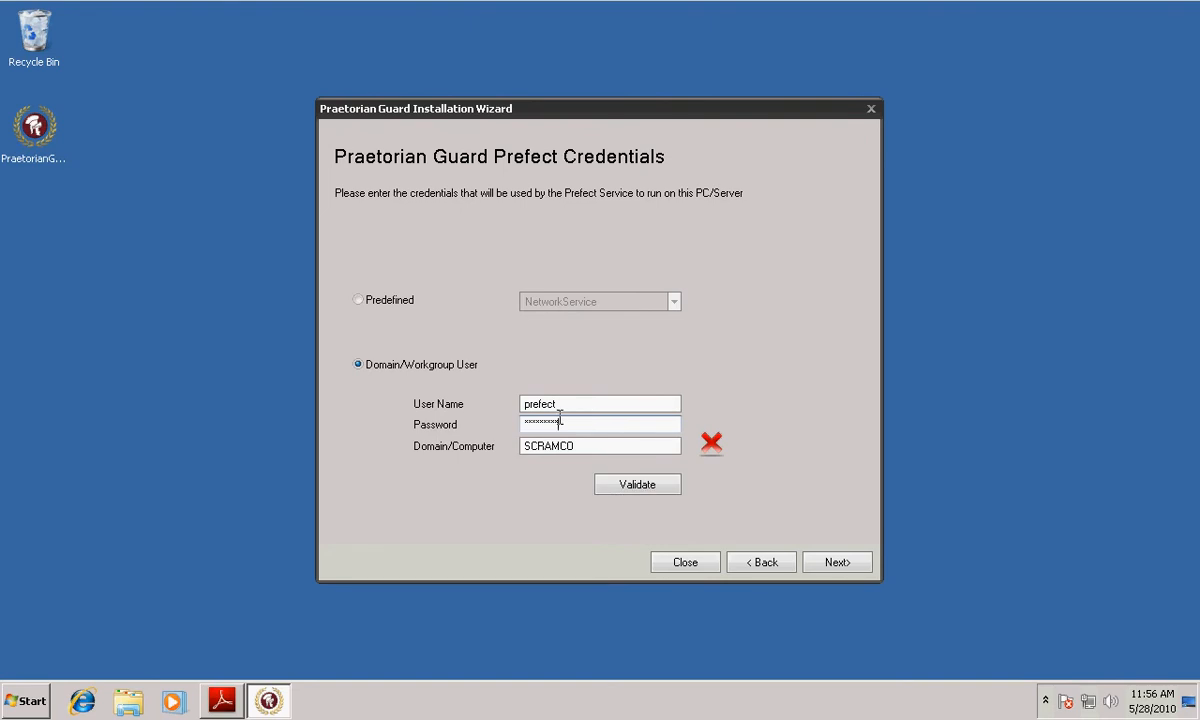
type("*********")
left_click(641, 486)
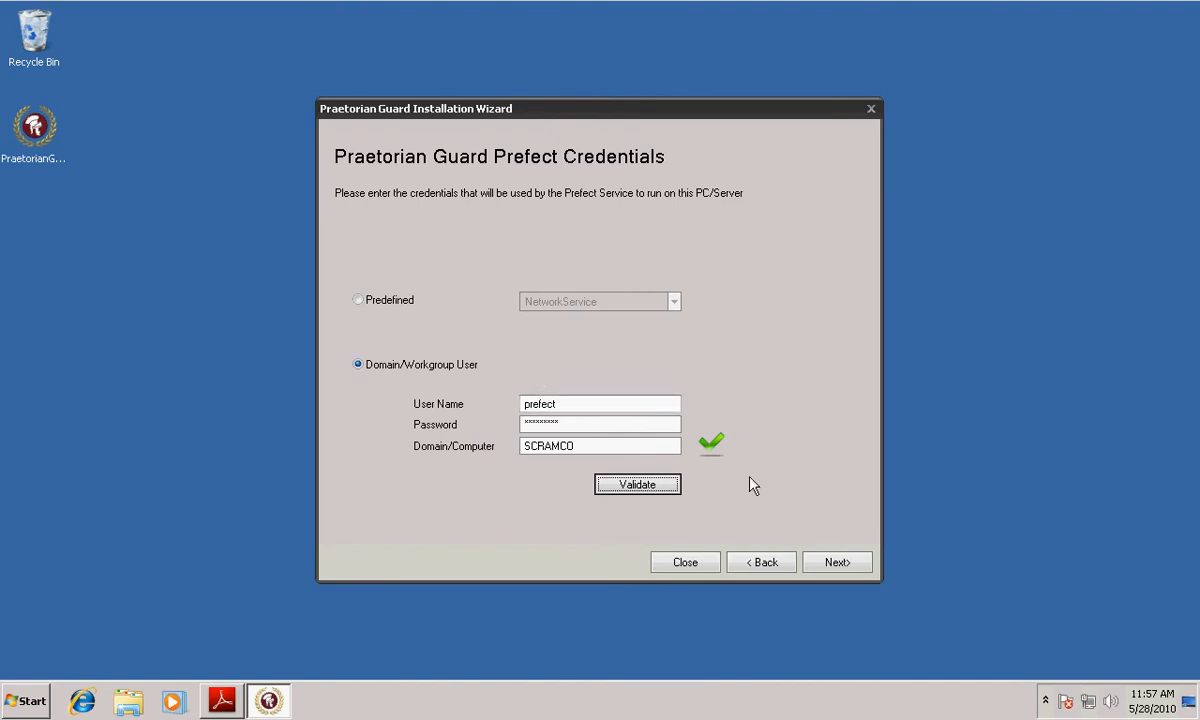
left_click(838, 563)
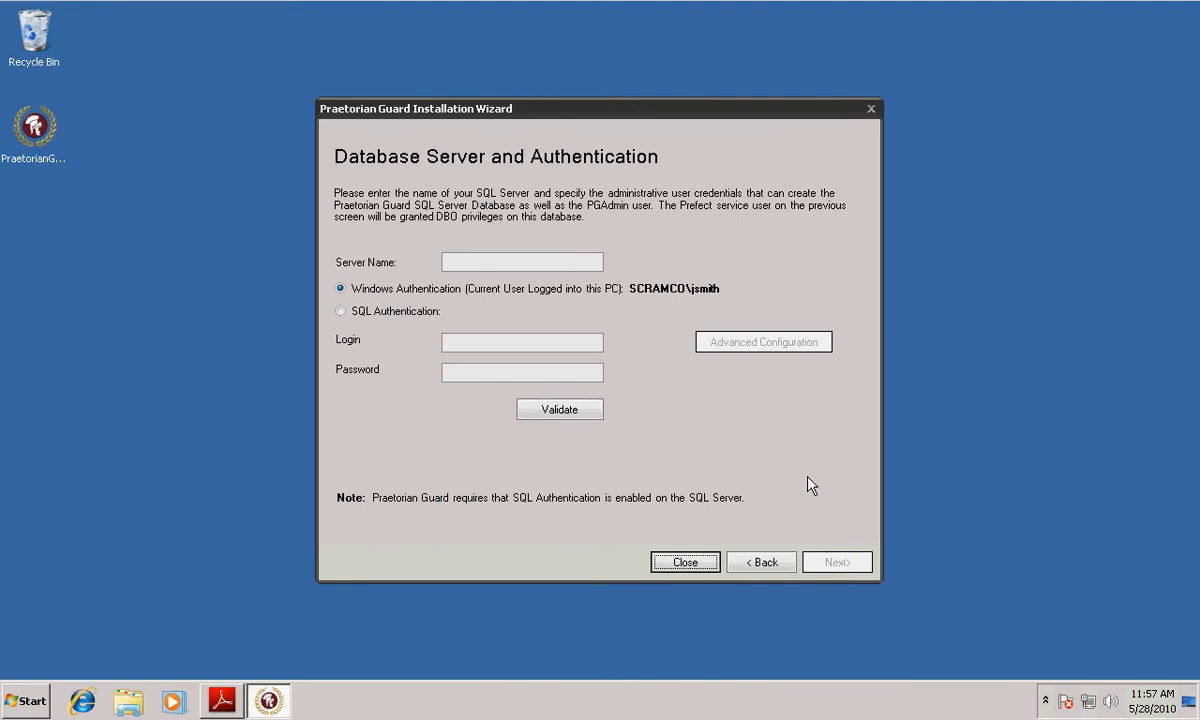
Step: Enter server name SCRAM-SQL05 and validate it with Windows Authentication
left_click(469, 261)
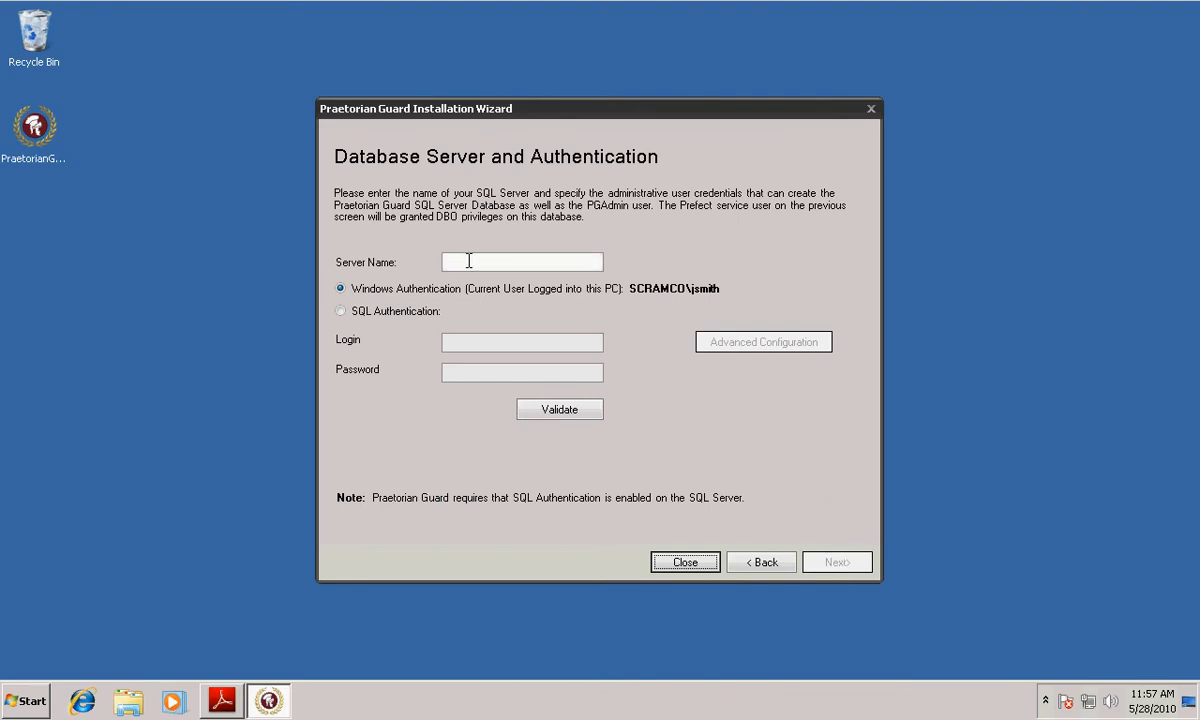
left_click(469, 261)
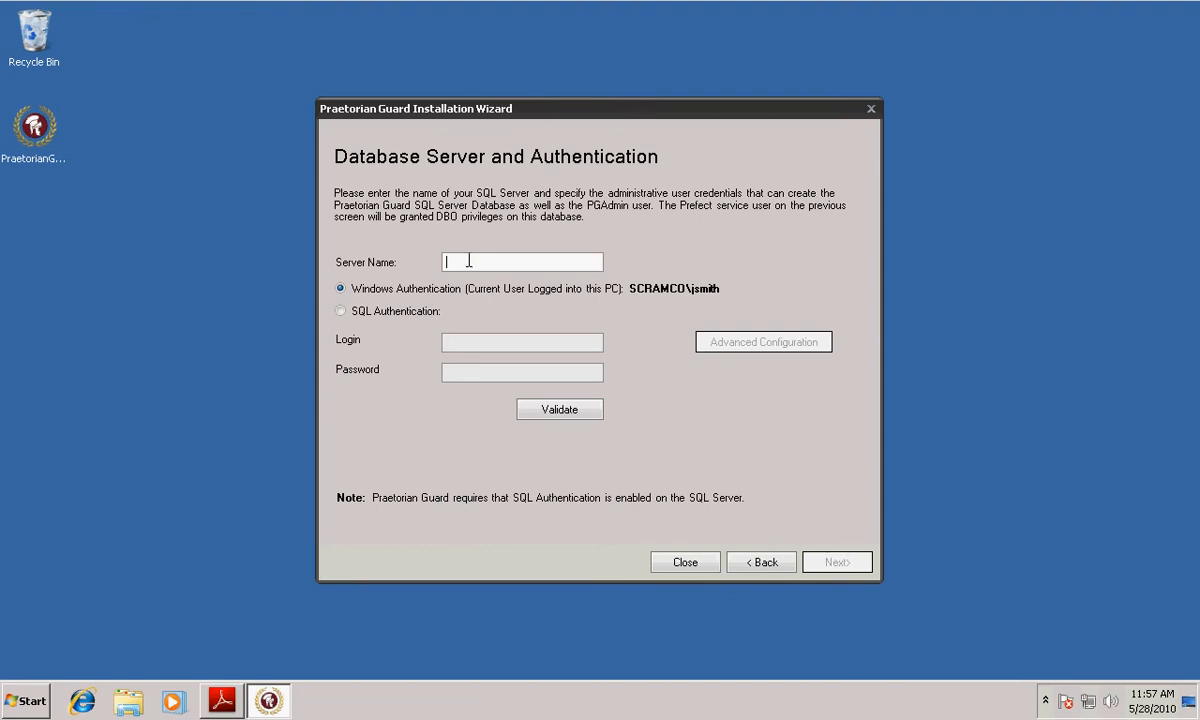
type("SCRAM-SQL05")
left_click(563, 411)
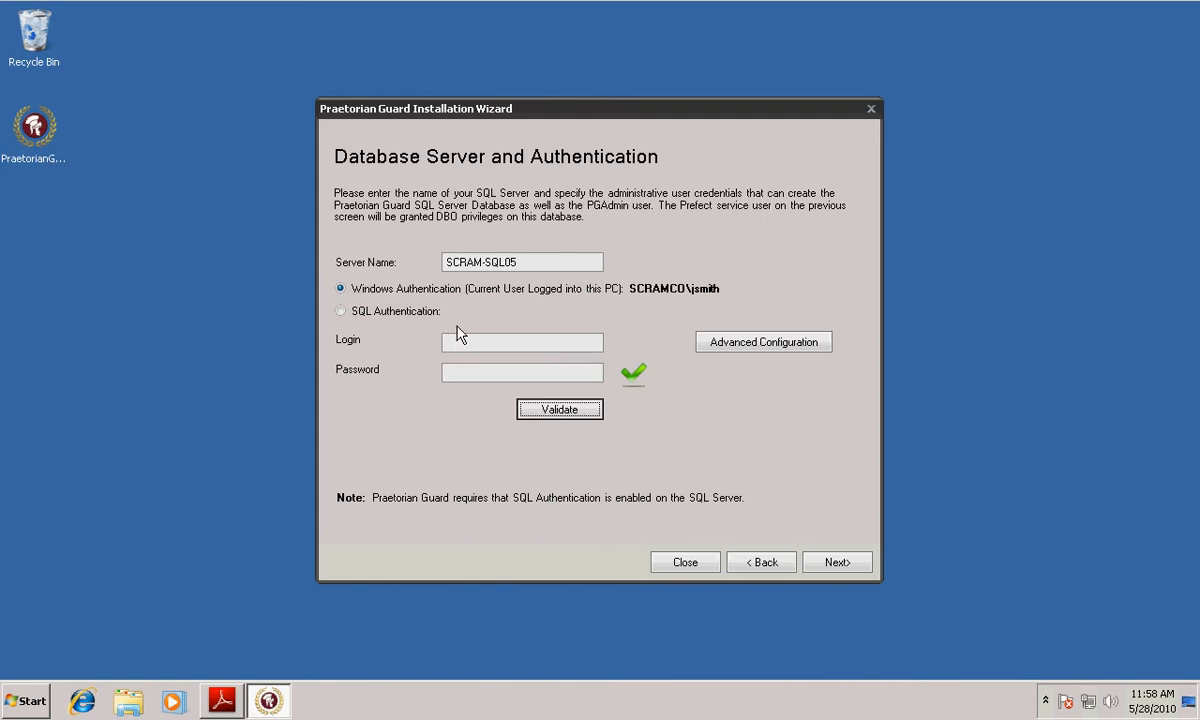
left_click(755, 344)
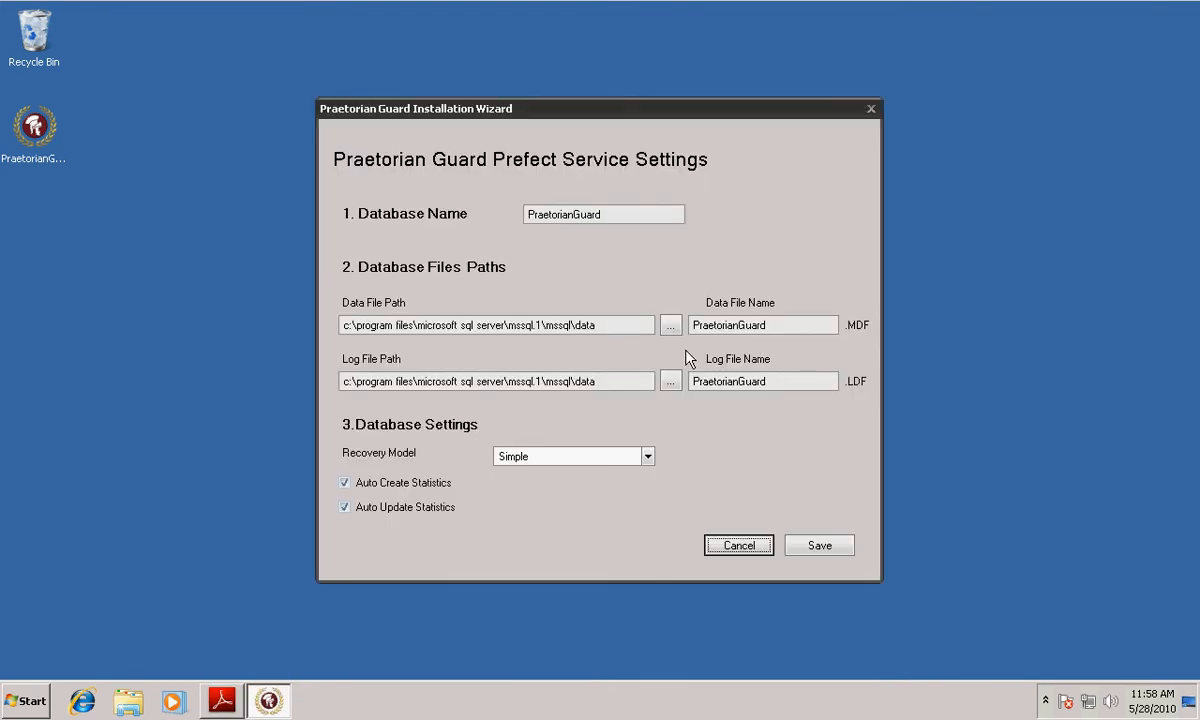
left_click(612, 214)
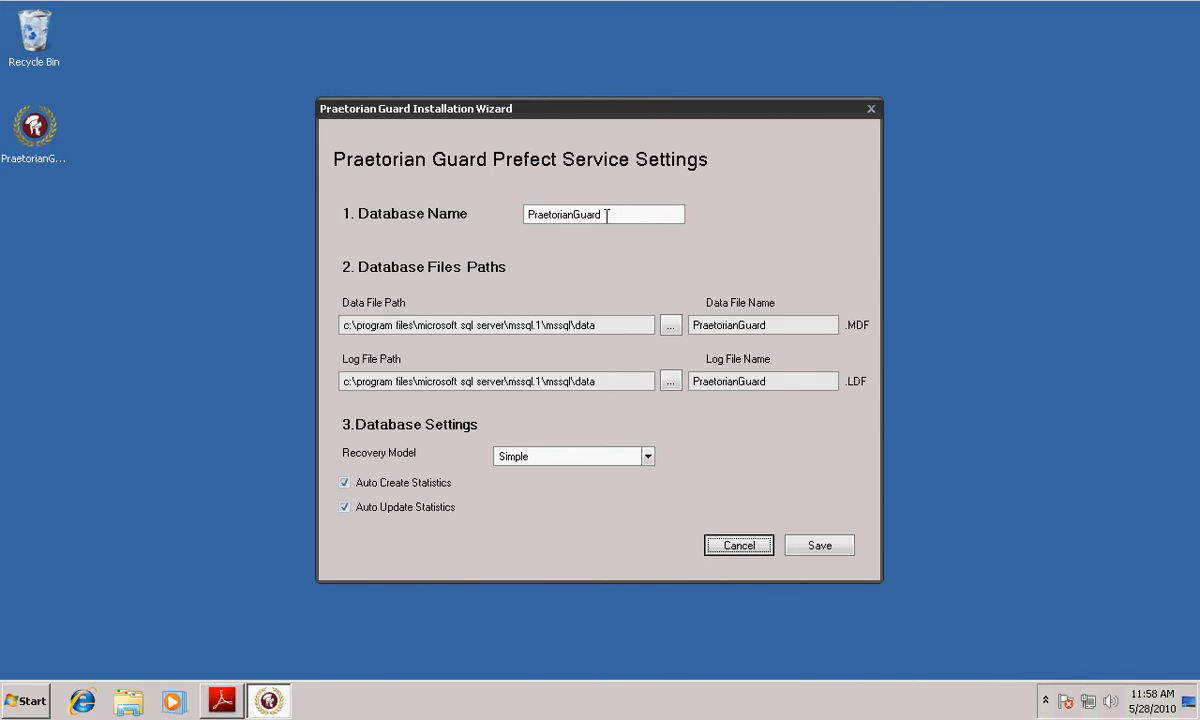
left_click_drag(612, 214, 437, 210)
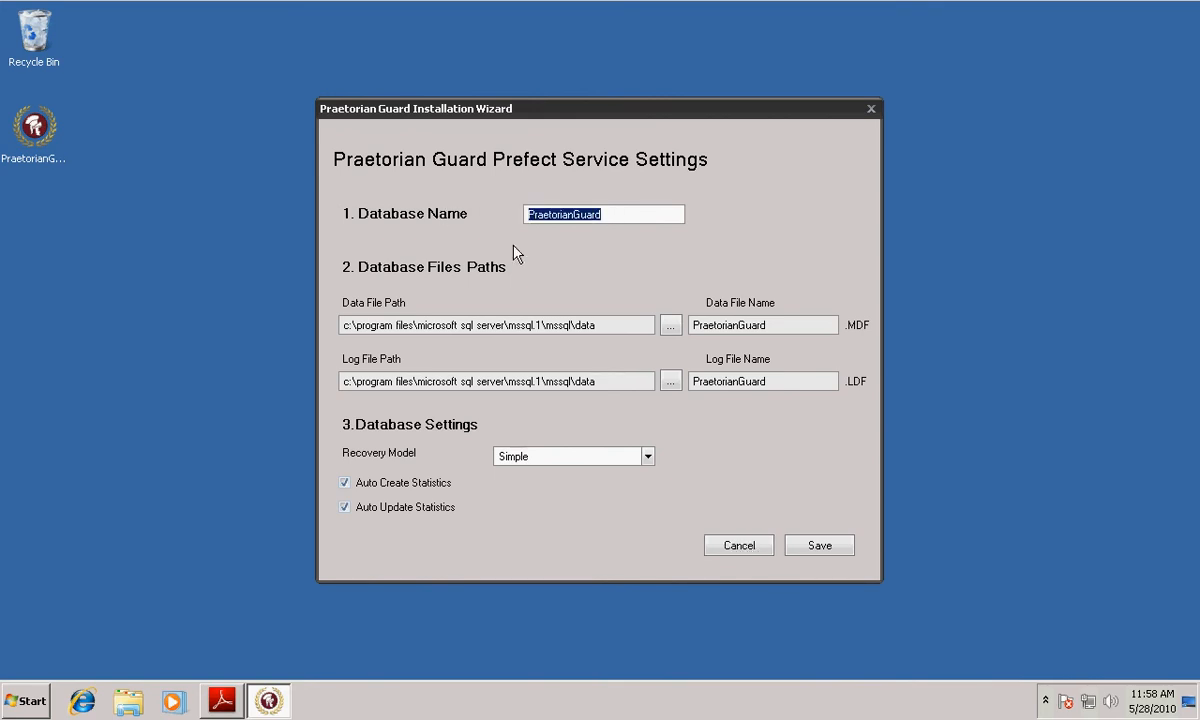
type("PG")
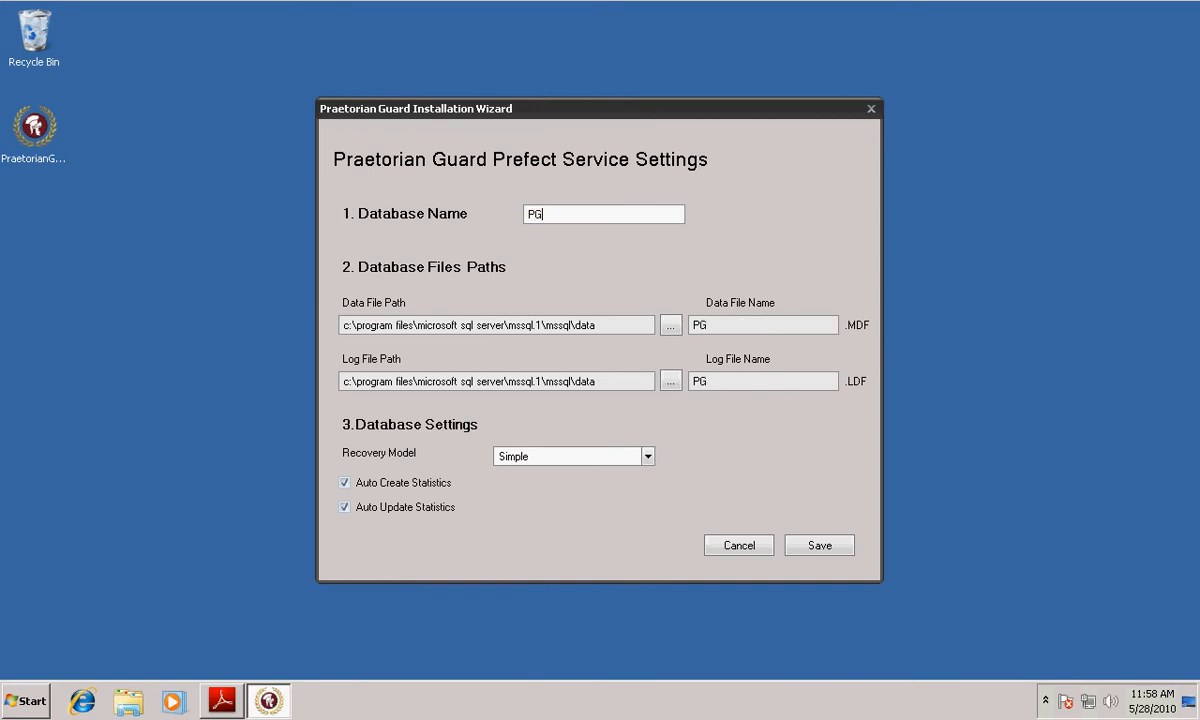
type("-SCRAM")
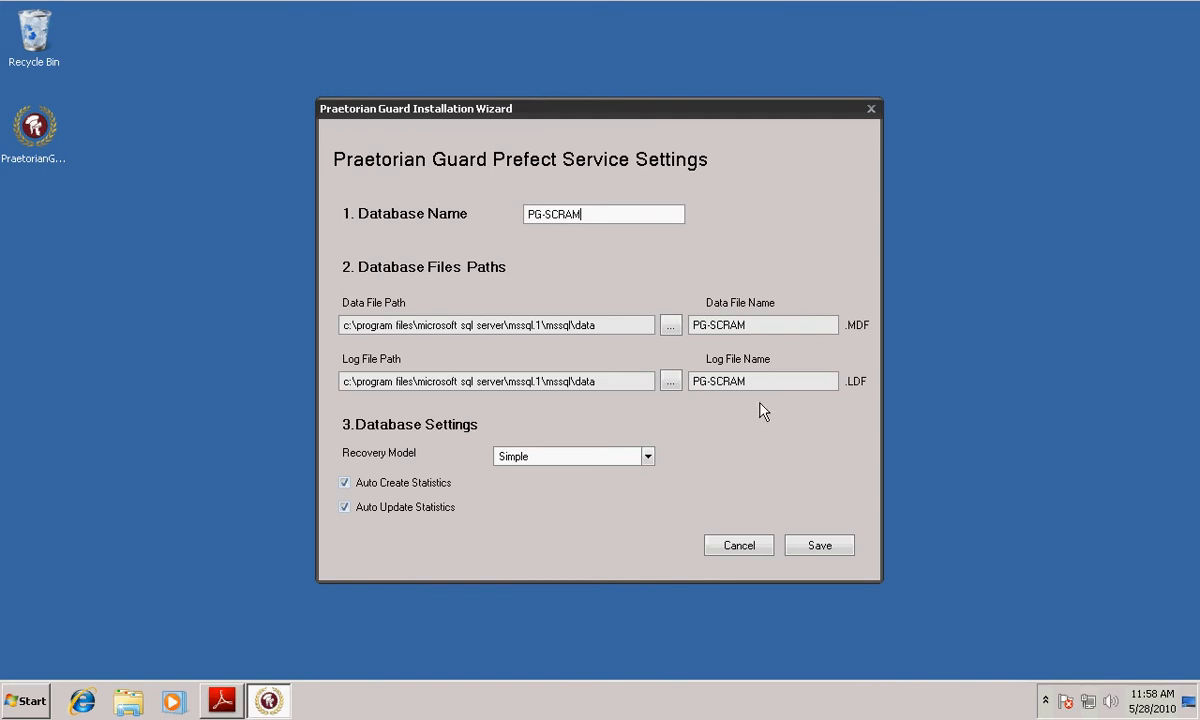
key("BackSpace")
key("BackSpace")
key("BackSpace")
key("BackSpace")
key("BackSpace")
key("BackSpace")
key("BackSpace")
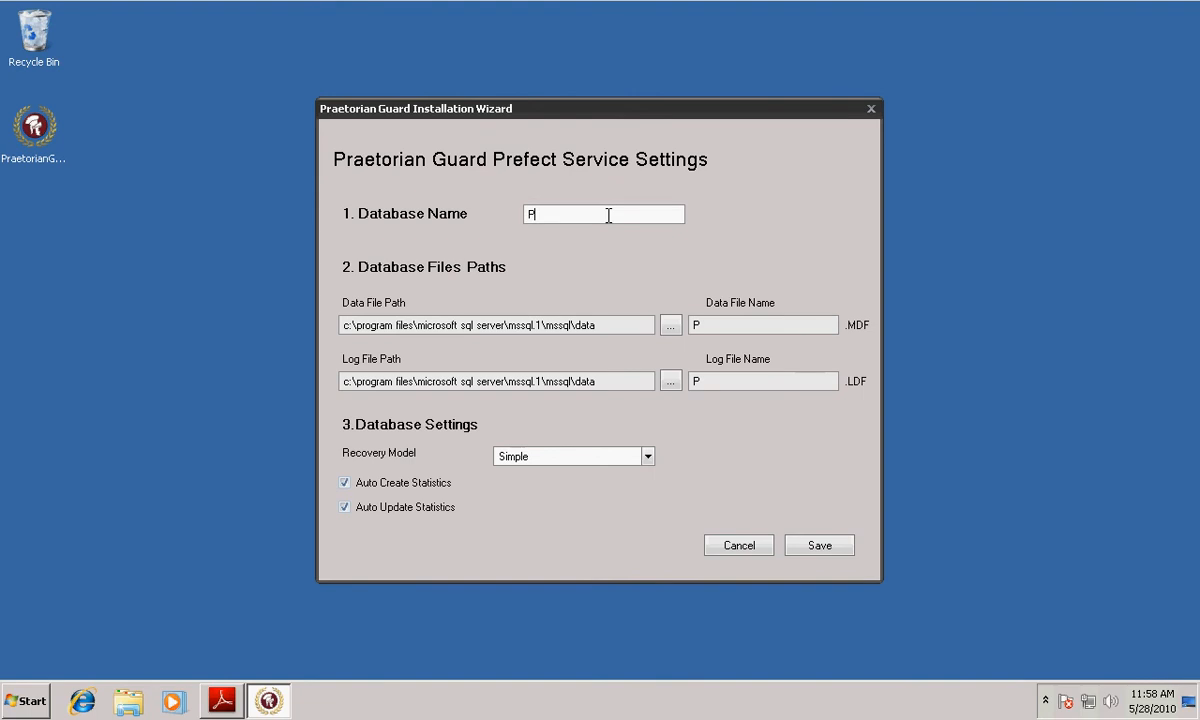
type("r")
type("aetorianGuard")
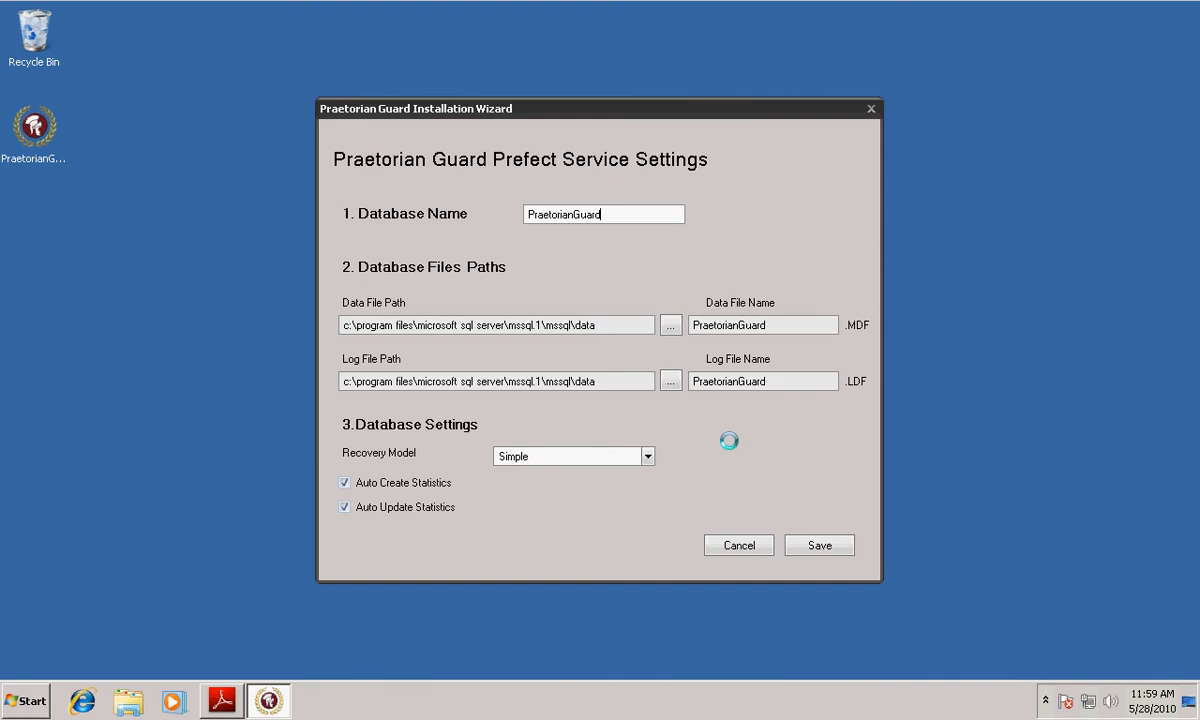
left_click(820, 545)
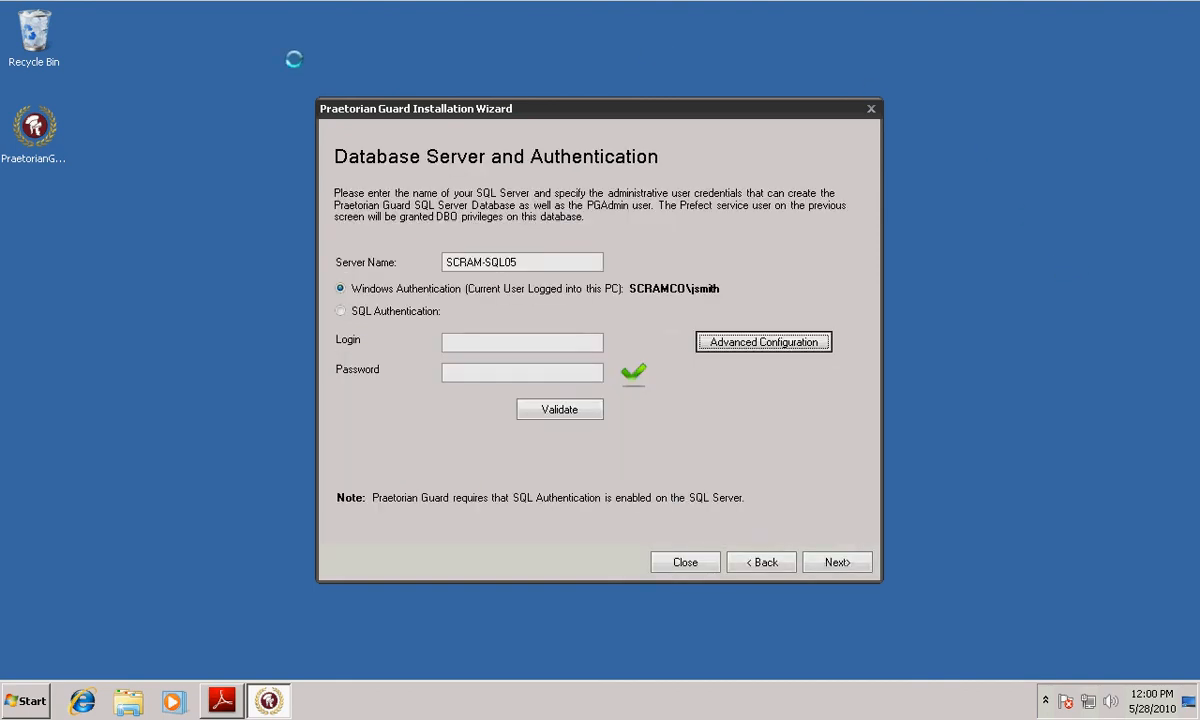
Step: Switch to the note holding the trial code
key("alt+Tab")
key("alt+Tab")
key("alt+Tab")
key("alt+Tab")
key("alt+Tab")
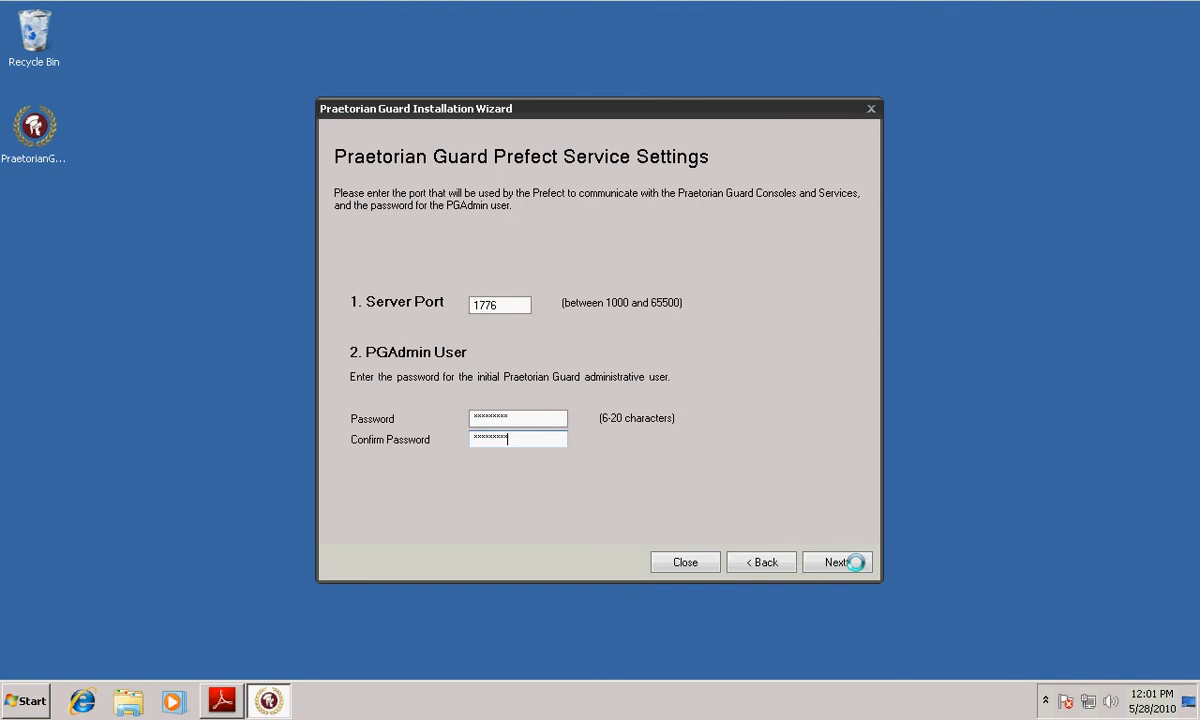
Step: Keep the default console folders under C:\Program Files\Praetorian Guard and proceed with installation
key("Return")
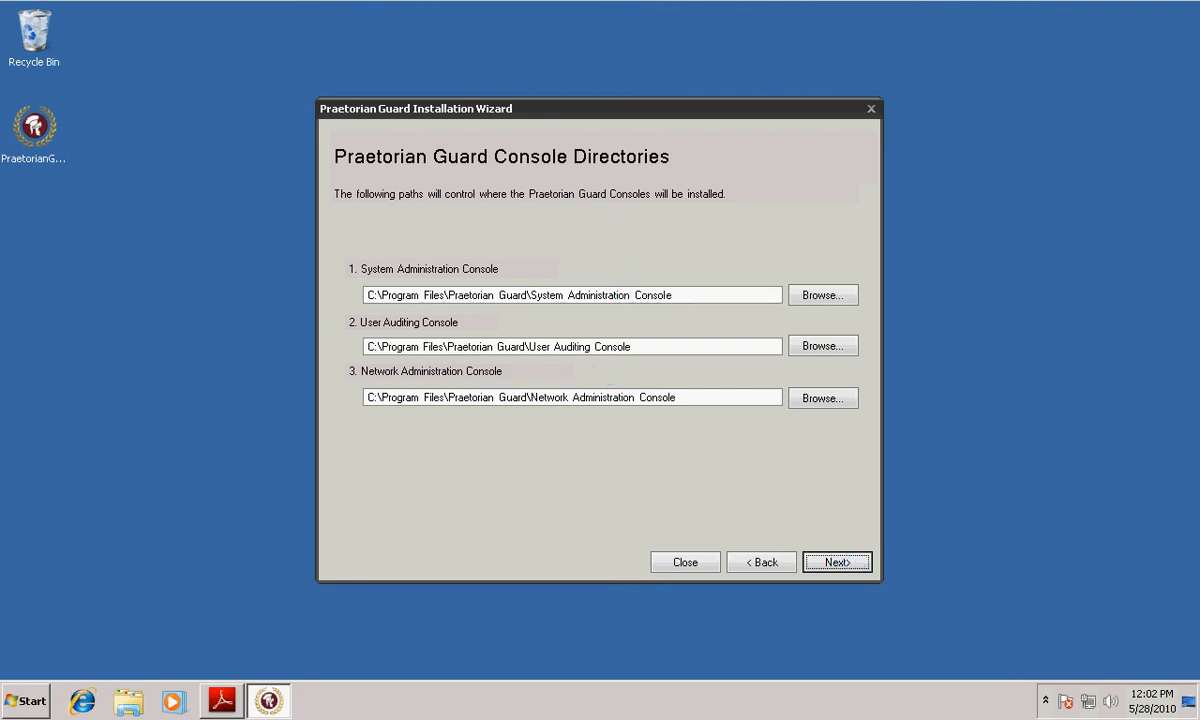
left_click(838, 562)
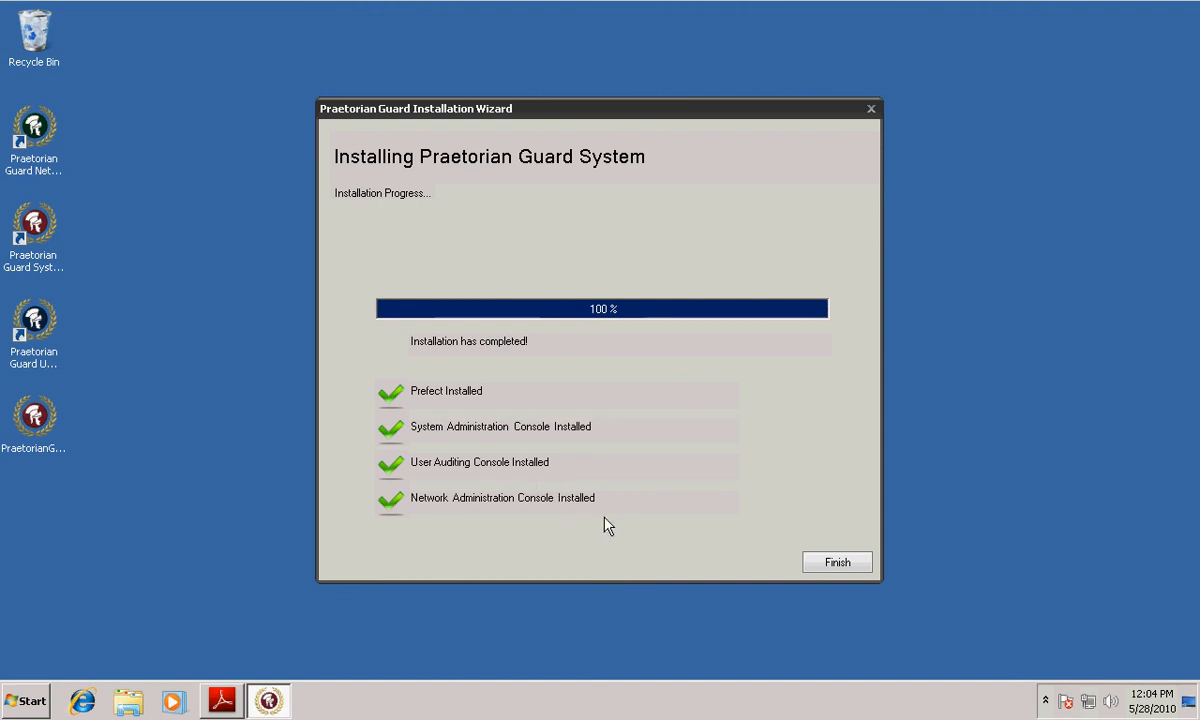
Step: Close the finished installer and check the names of the Network, System Administration and User Auditing shortcuts
left_click(836, 564)
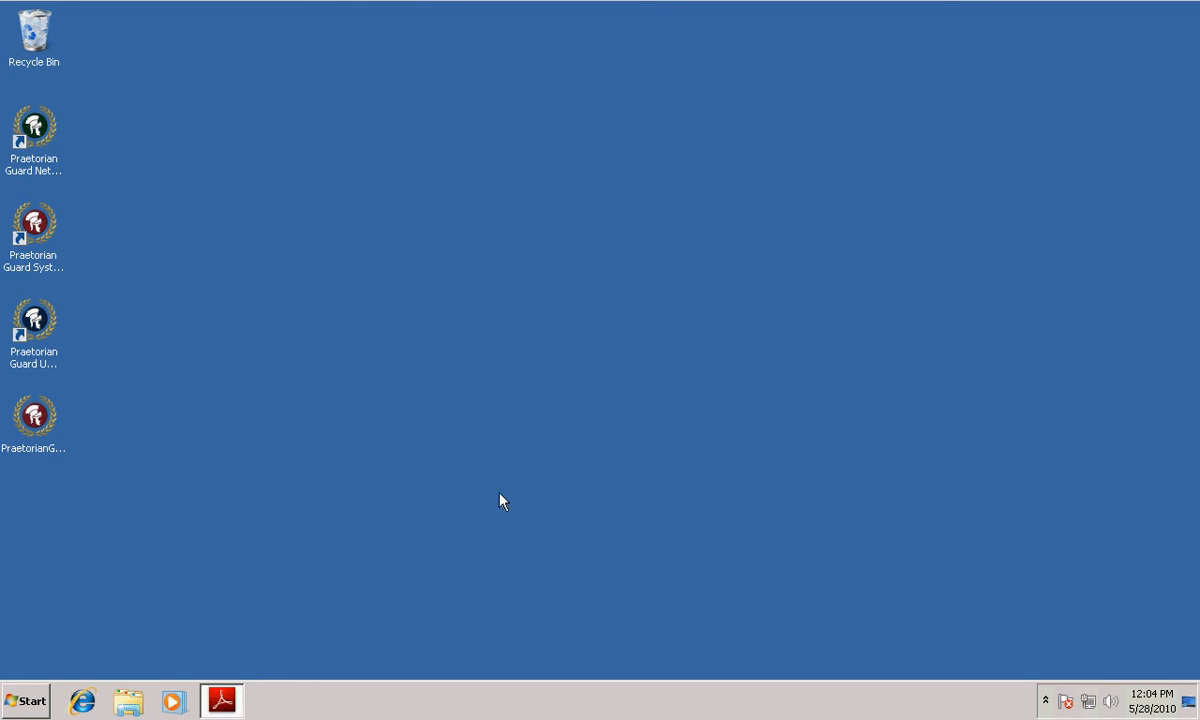
left_click(49, 135)
left_click(46, 255)
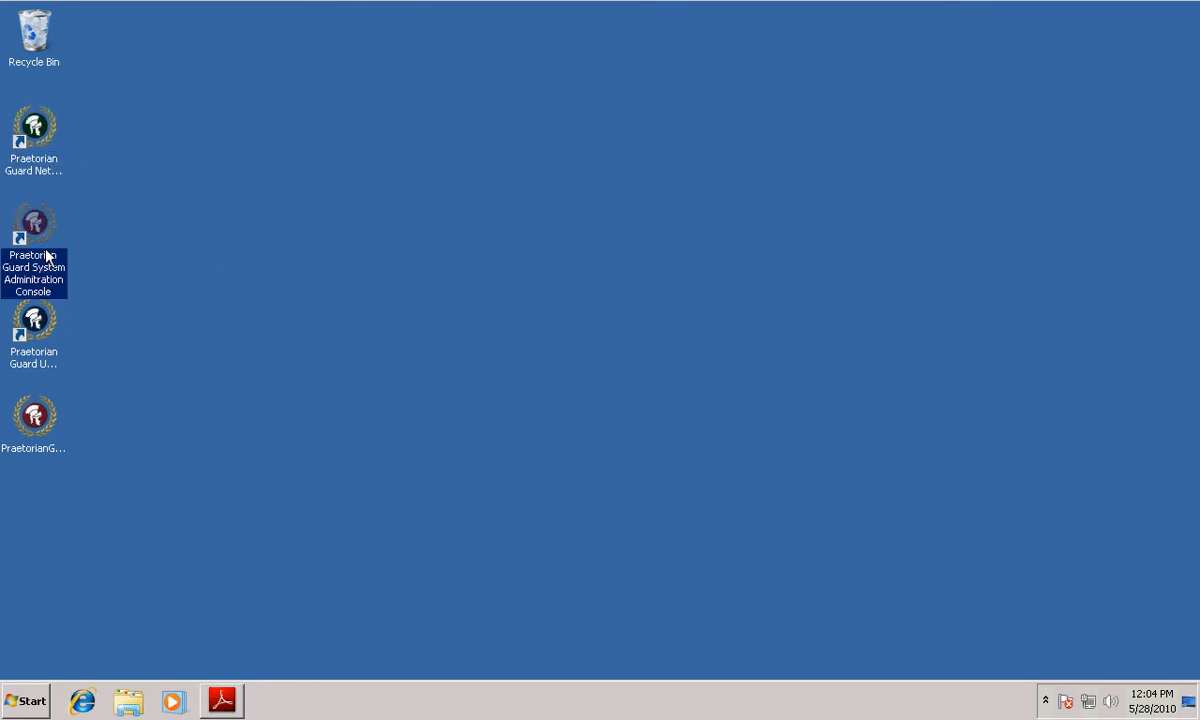
left_click(45, 328)
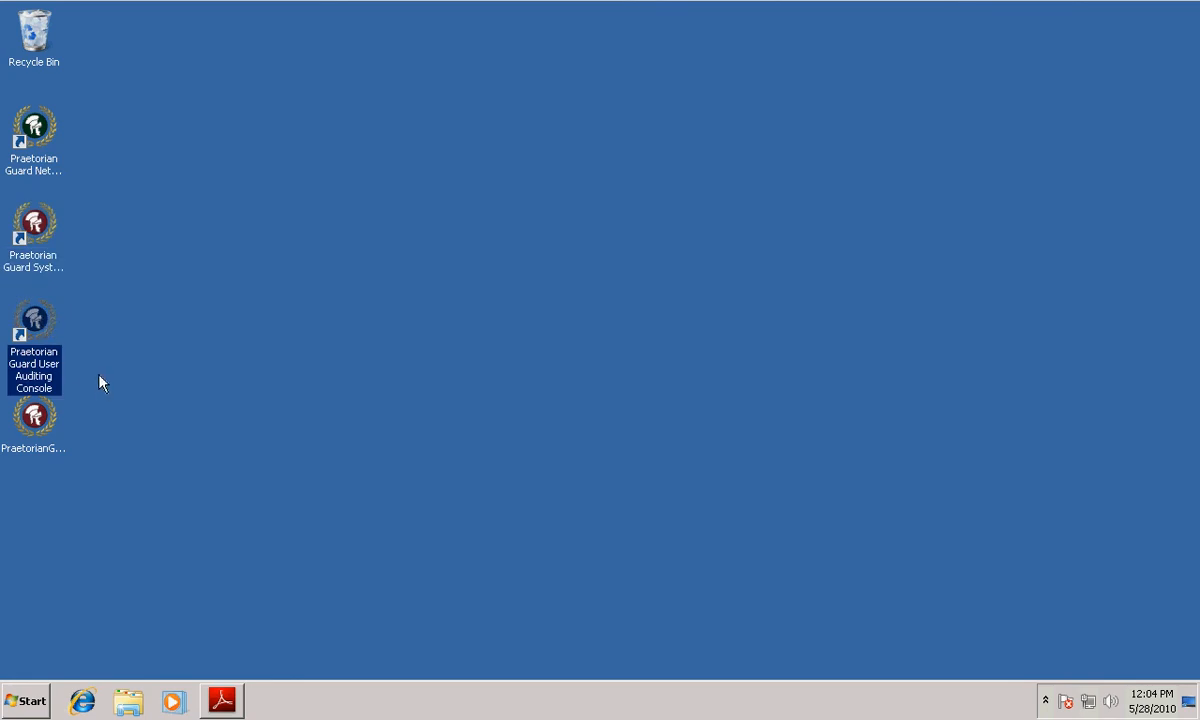